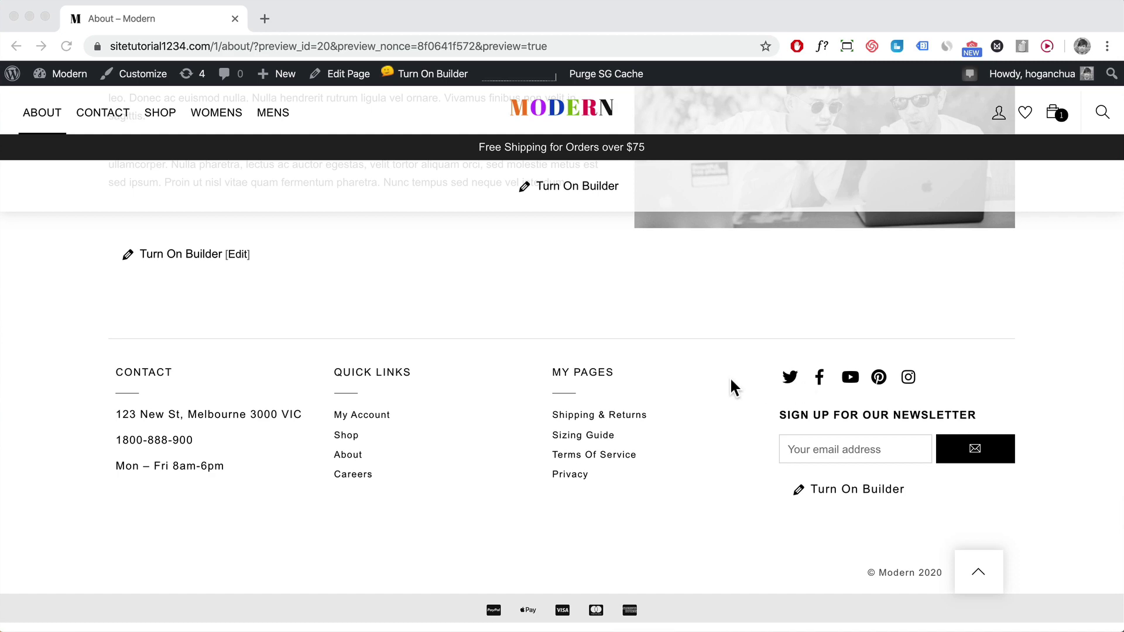
Return to the top of the About page preview.
left_click(419, 253)
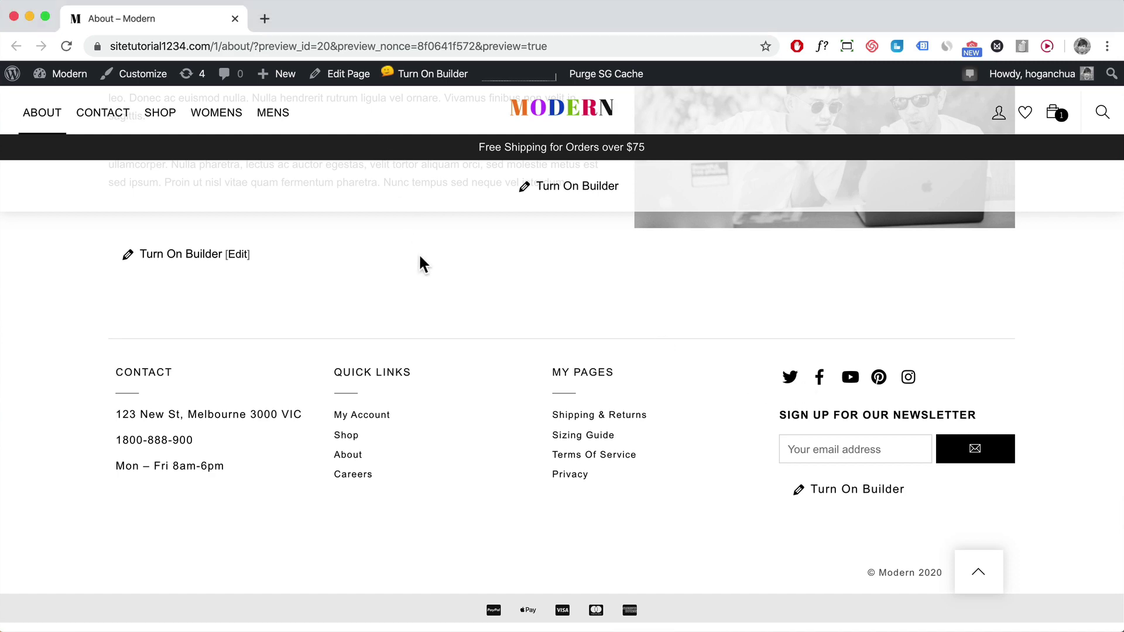
scroll(419, 253, "up", 5)
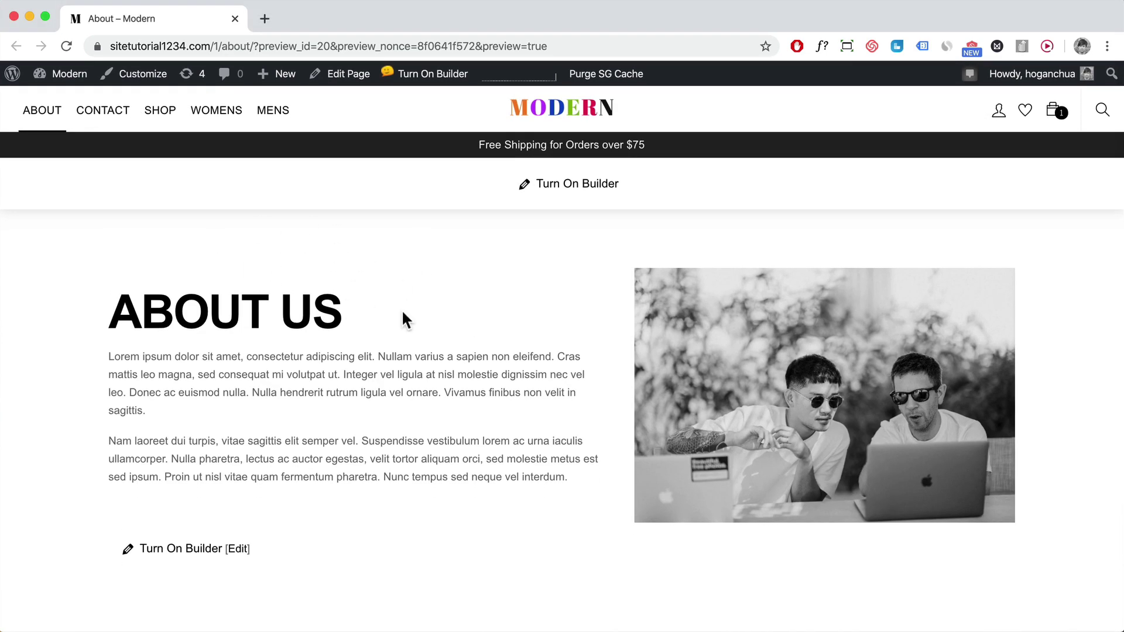
Show the About page's Themify footer options: design, footer elements and widget position.
left_click(350, 81)
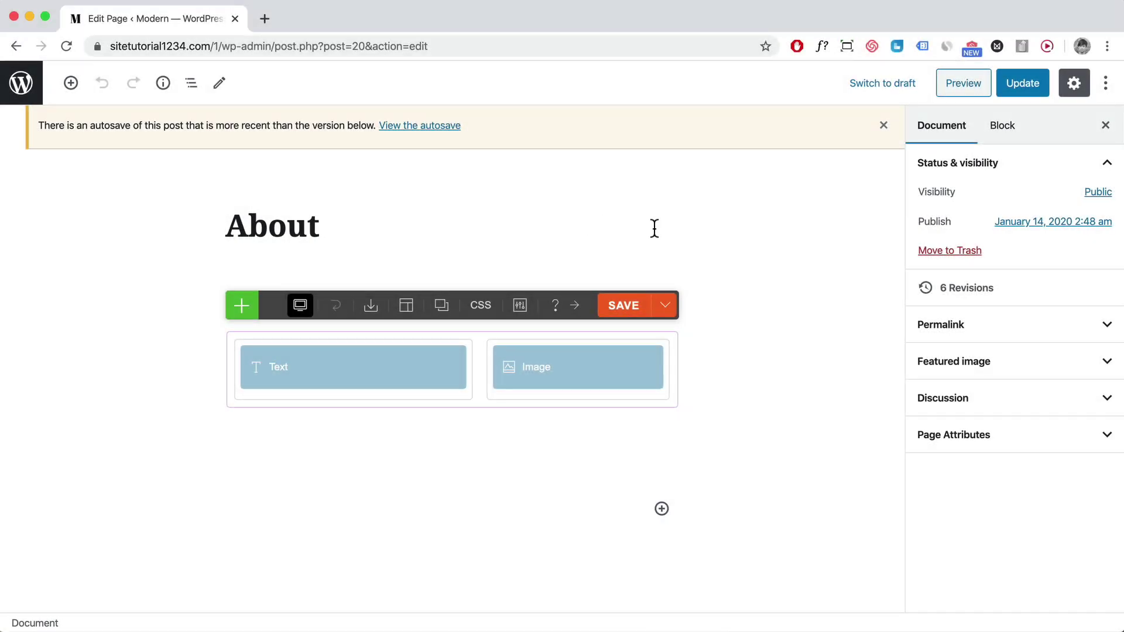
scroll(660, 230, "down", 3)
scroll(662, 230, "down", 2)
scroll(662, 230, "down", 2)
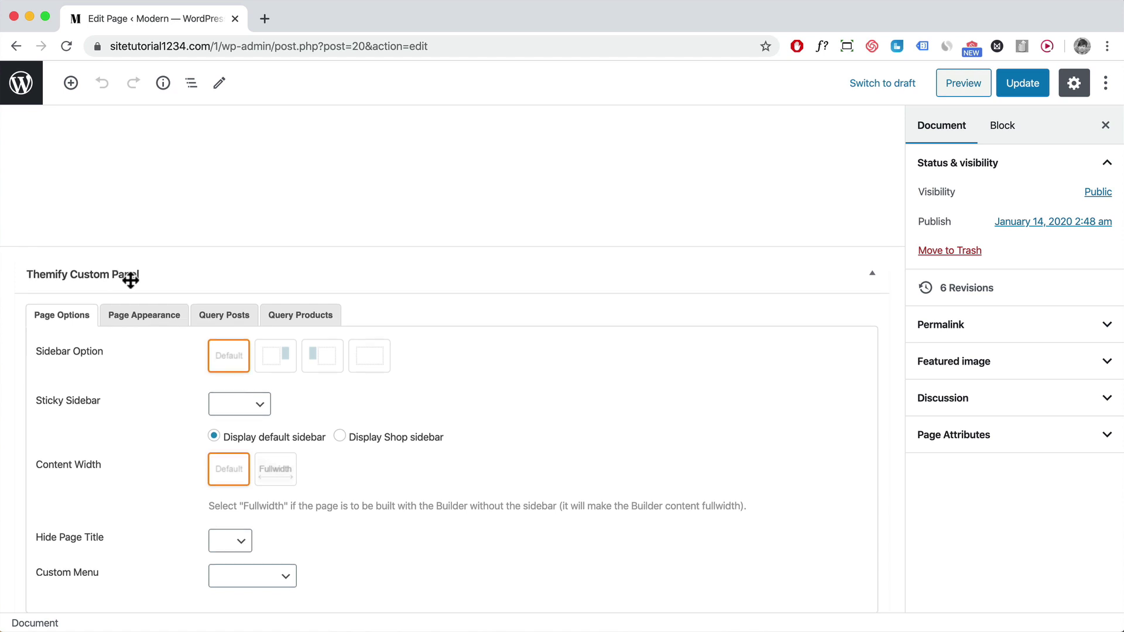
scroll(130, 281, "down", 2)
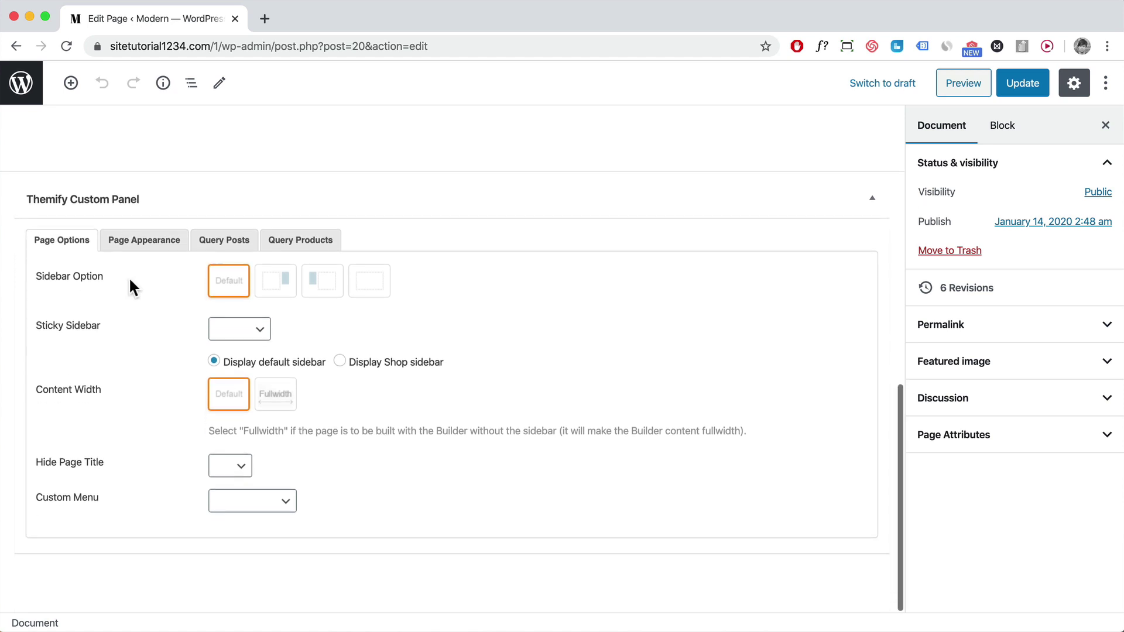
left_click(132, 241)
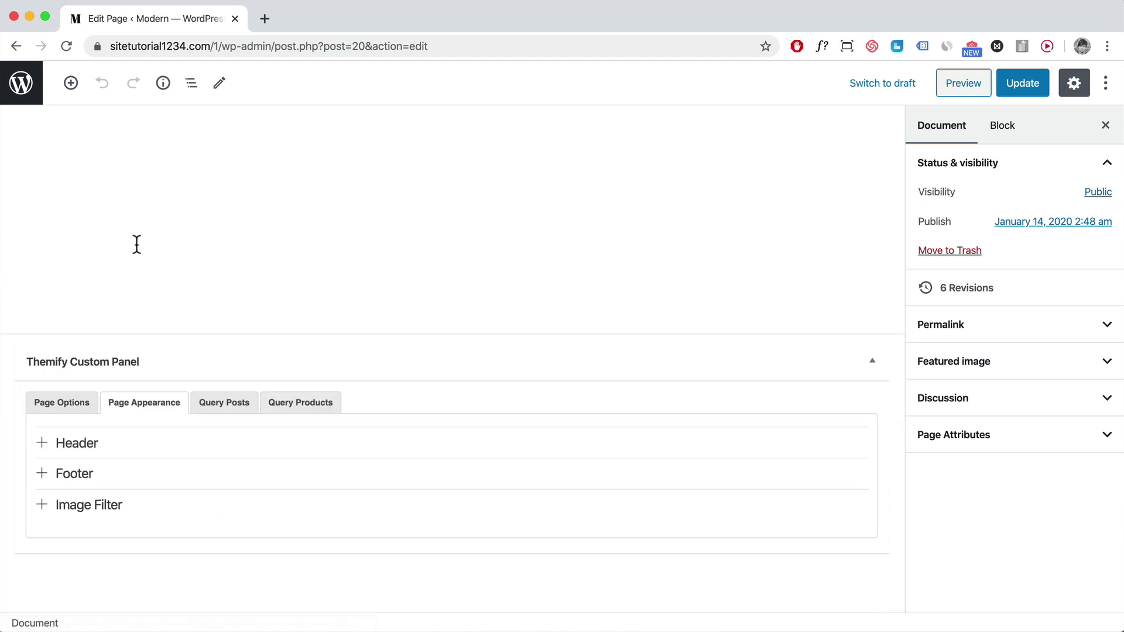
left_click(42, 476)
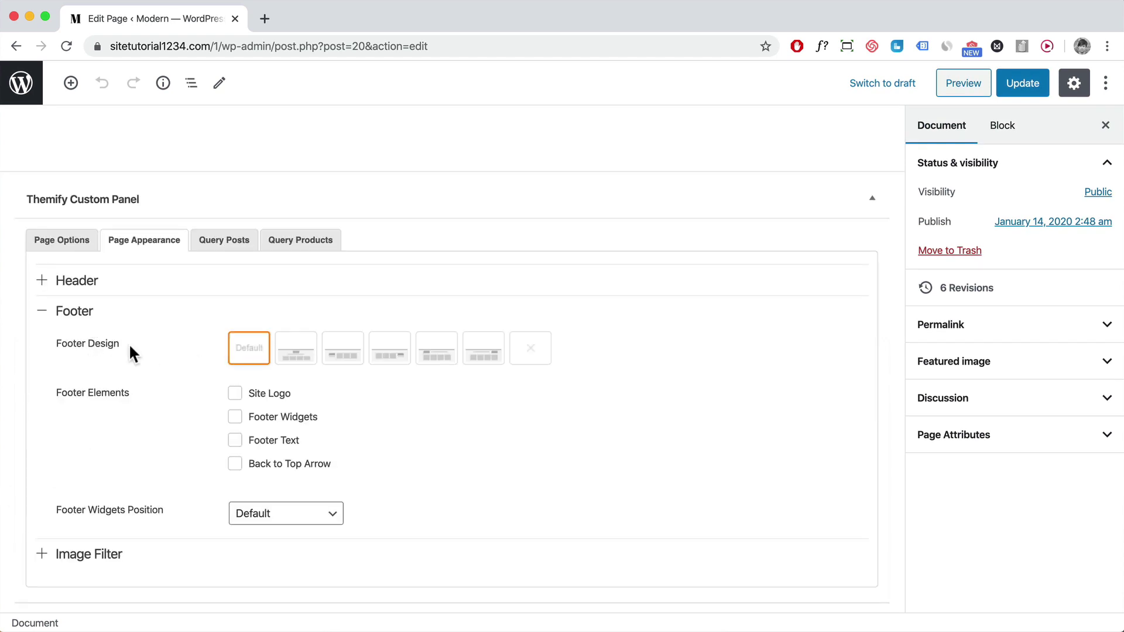
left_click_drag(129, 344, 54, 344)
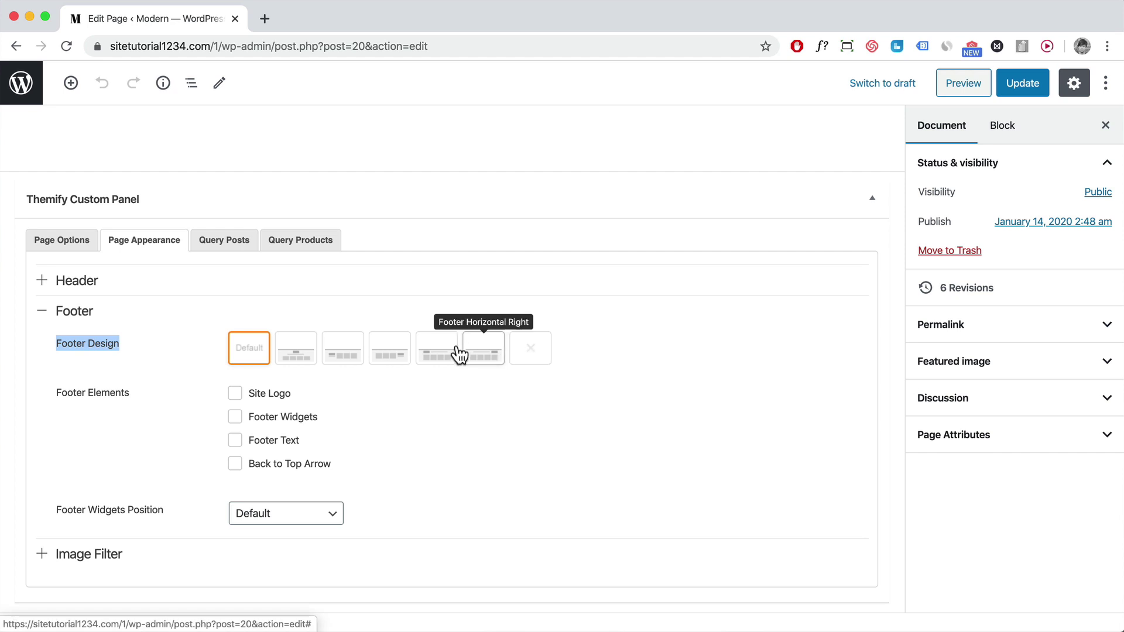
left_click(41, 281)
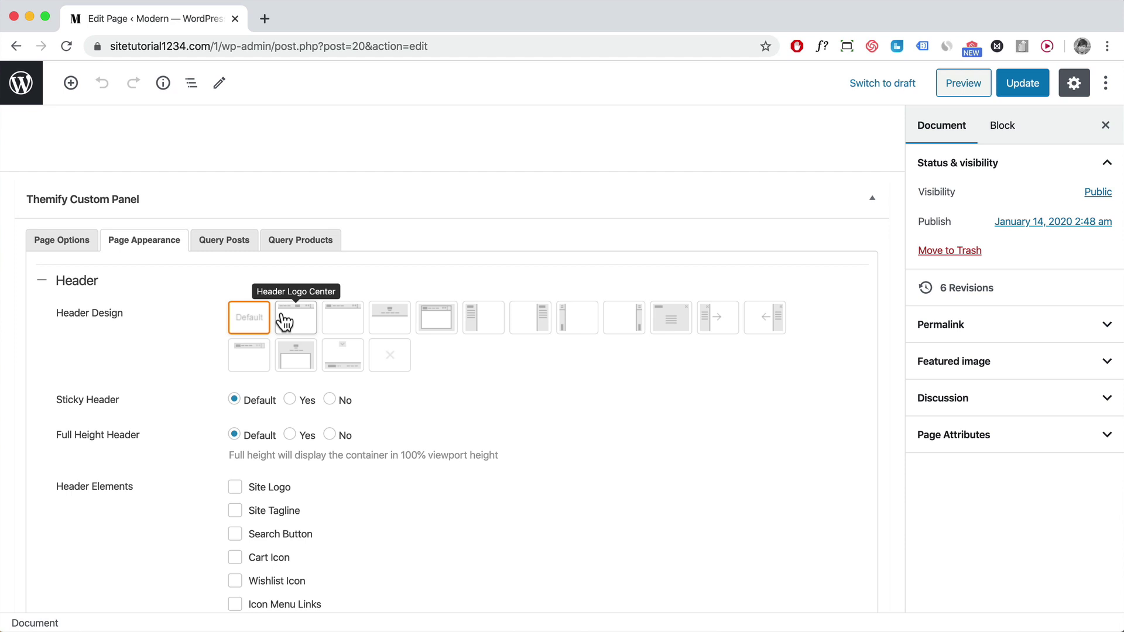
scroll(379, 382, "down", 3)
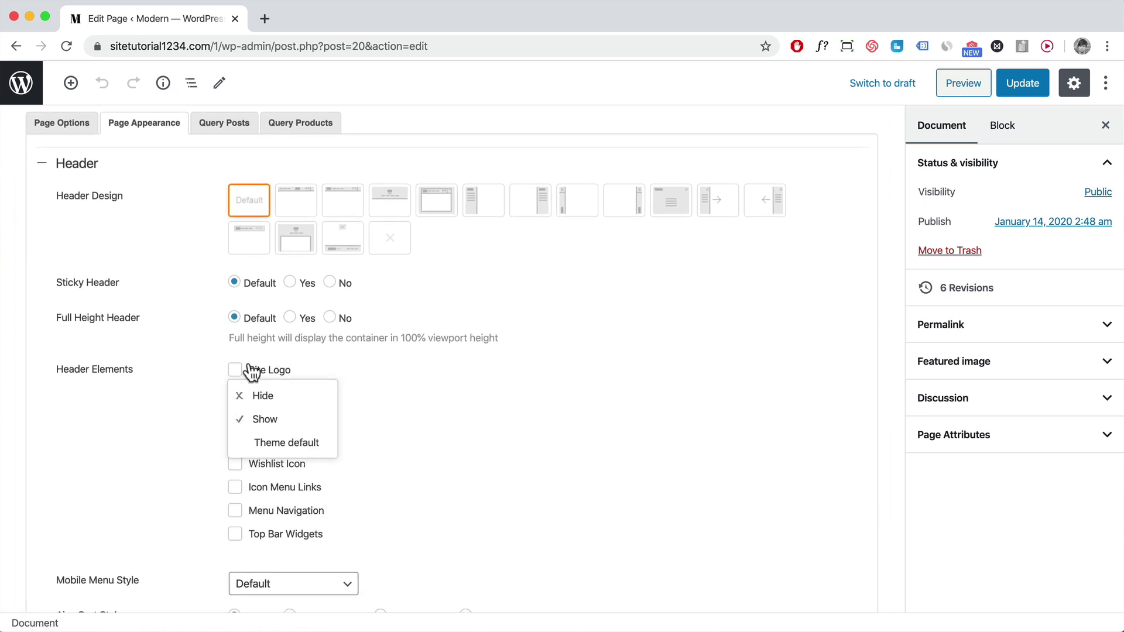
scroll(432, 465, "up", 5)
scroll(430, 461, "up", 5)
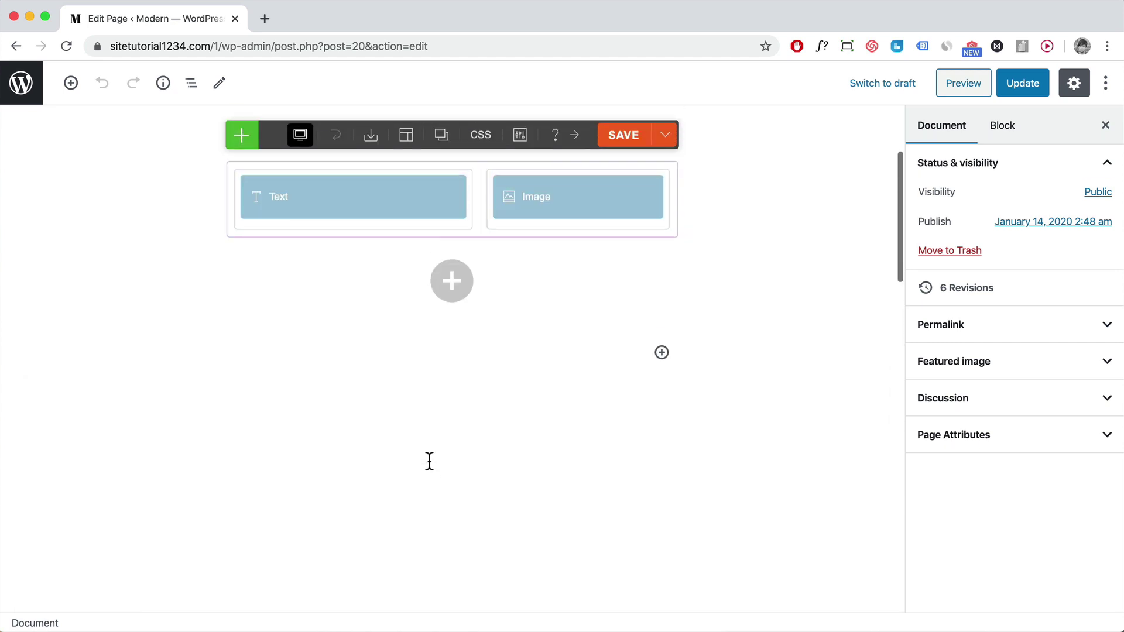
scroll(430, 460, "up", 2)
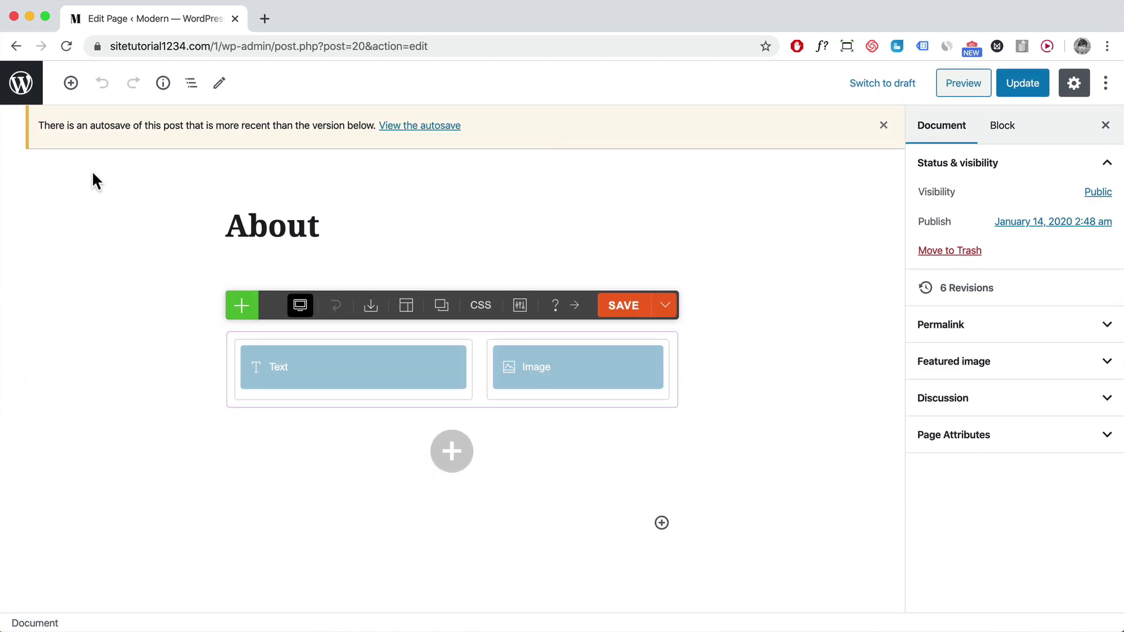
Leave the About page editor for the Pages list.
left_click(29, 82)
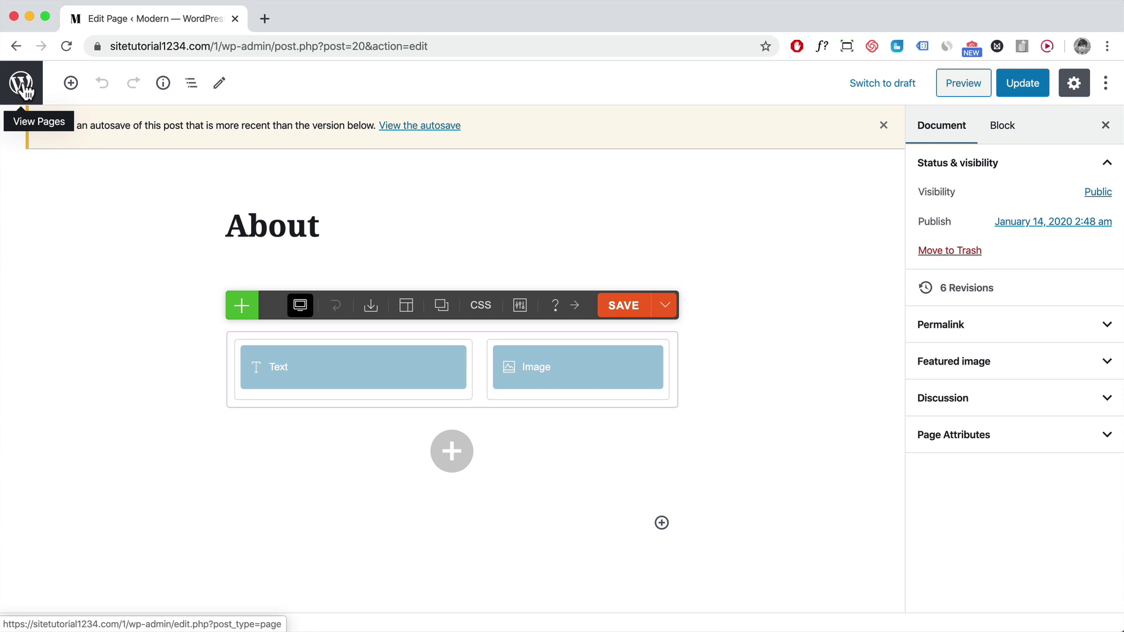
left_click(23, 85)
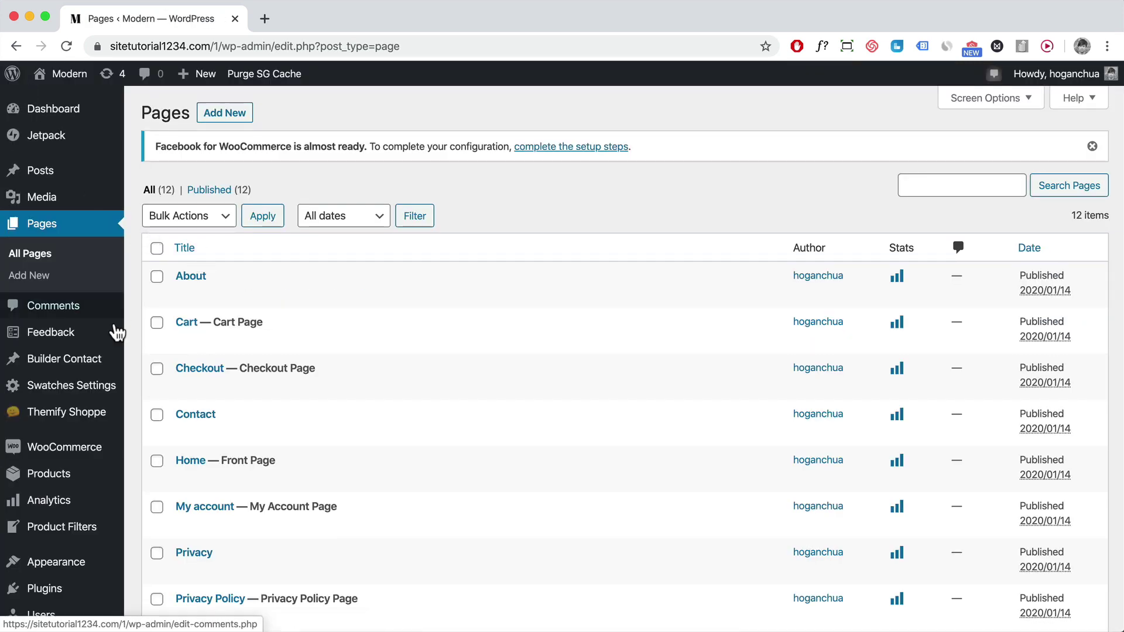
mouse_move(66, 412)
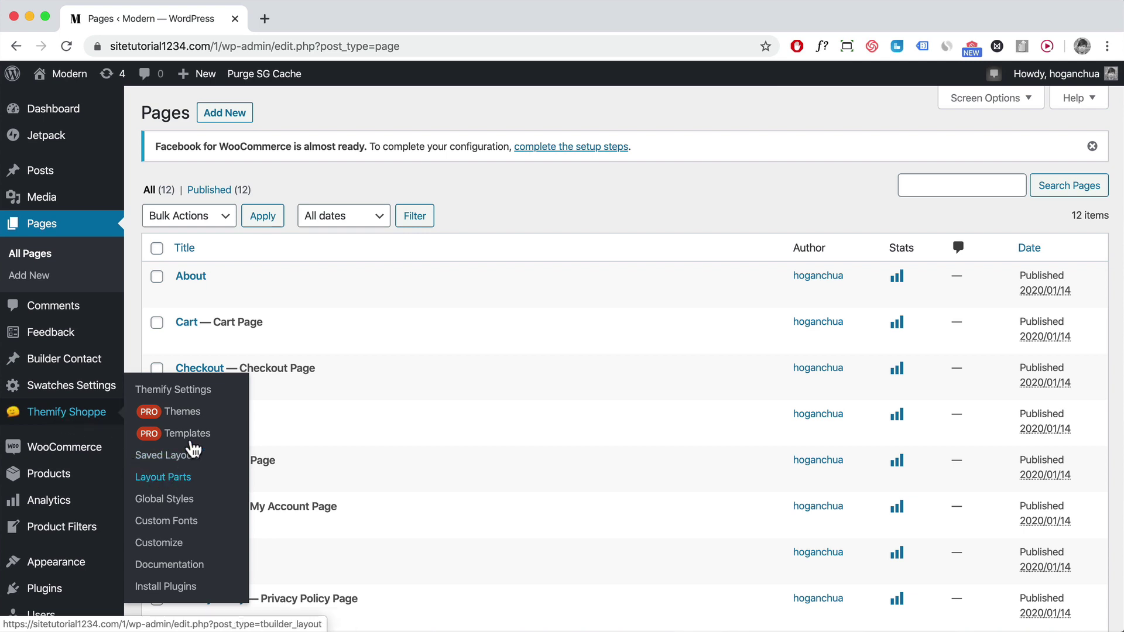
Show the Themify Shoppe Hook Content settings with the layout_before and footer_after hooks.
left_click(198, 395)
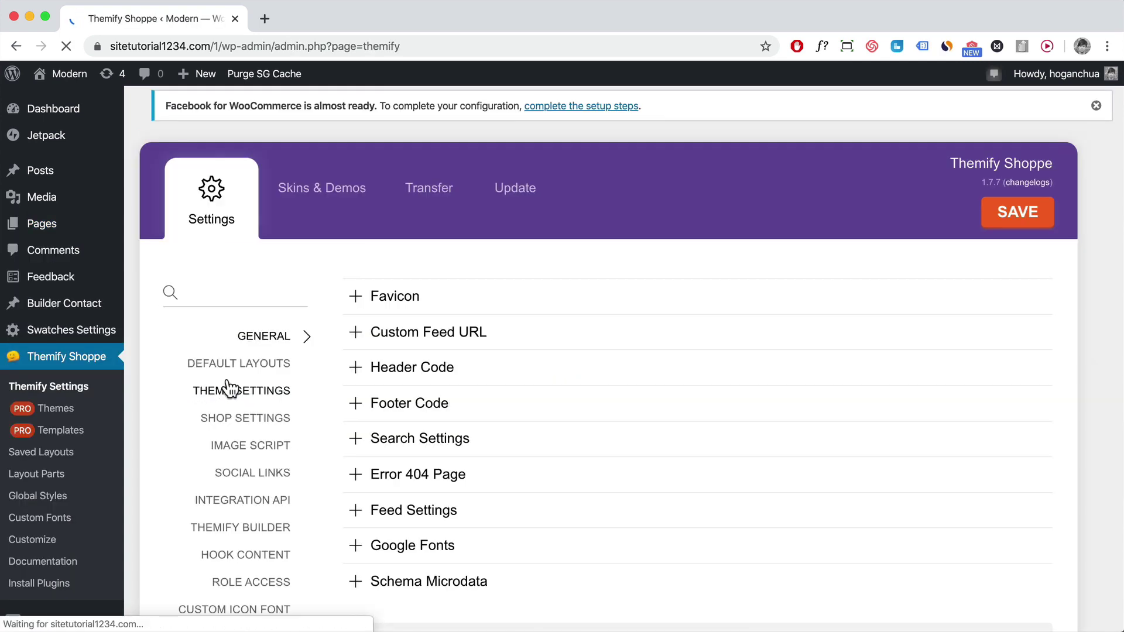
scroll(246, 364, "down", 2)
left_click(255, 455)
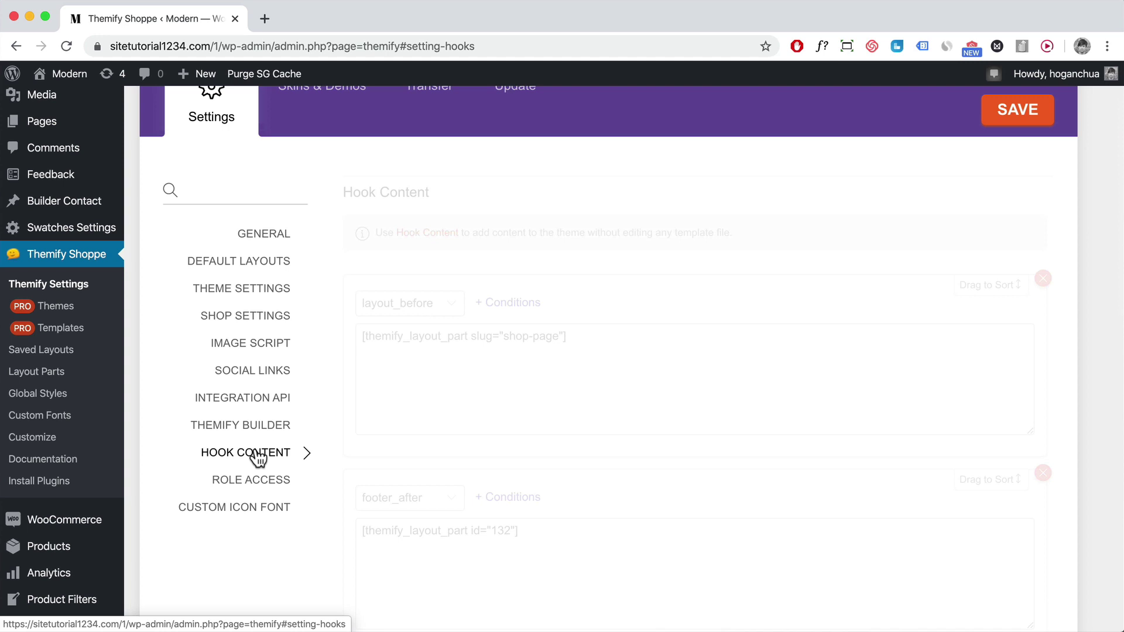
left_click(511, 308)
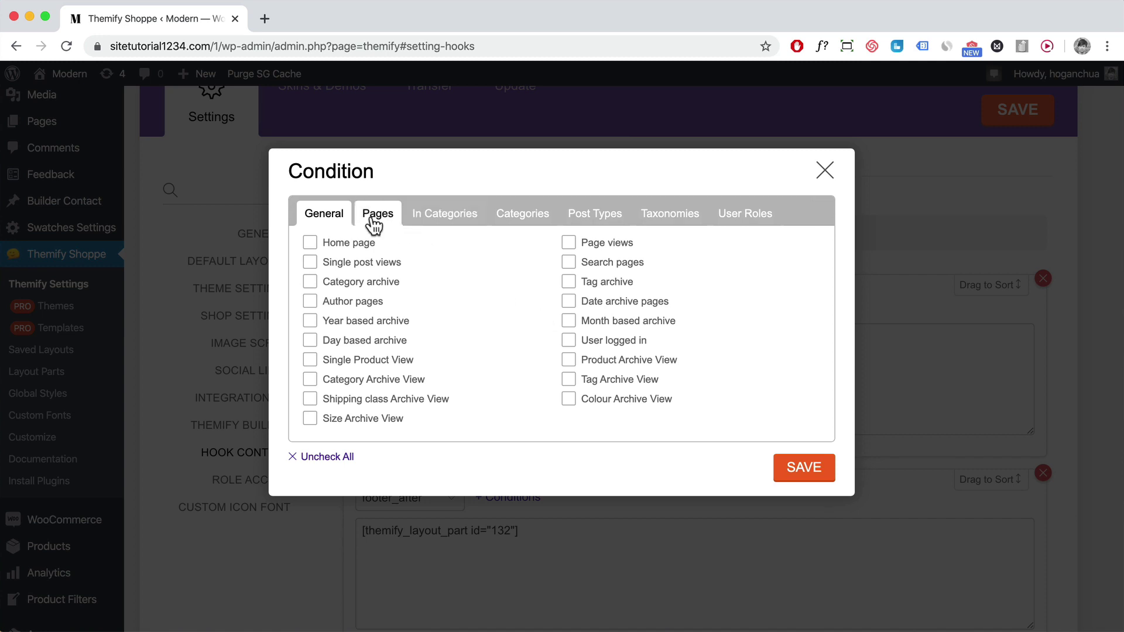
left_click(373, 216)
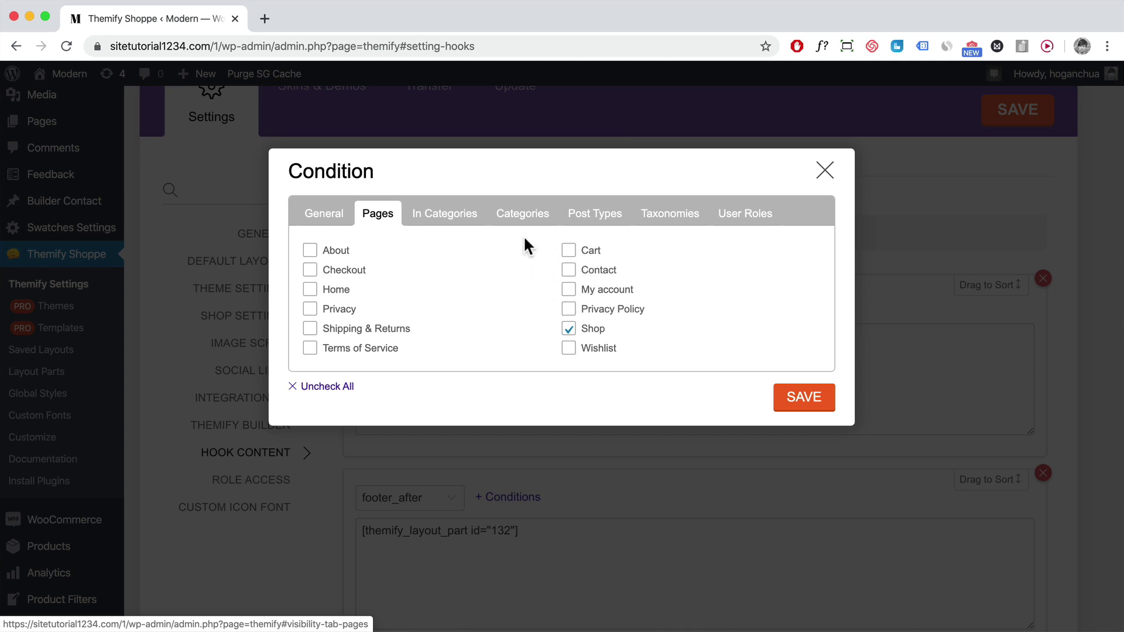
left_click(435, 214)
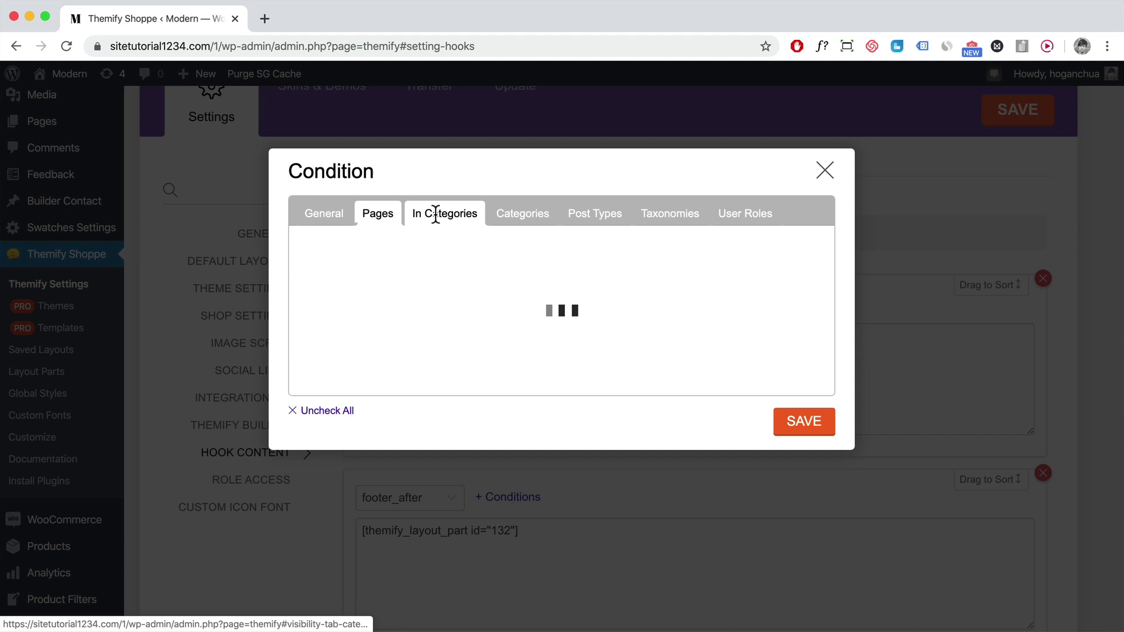
left_click(519, 218)
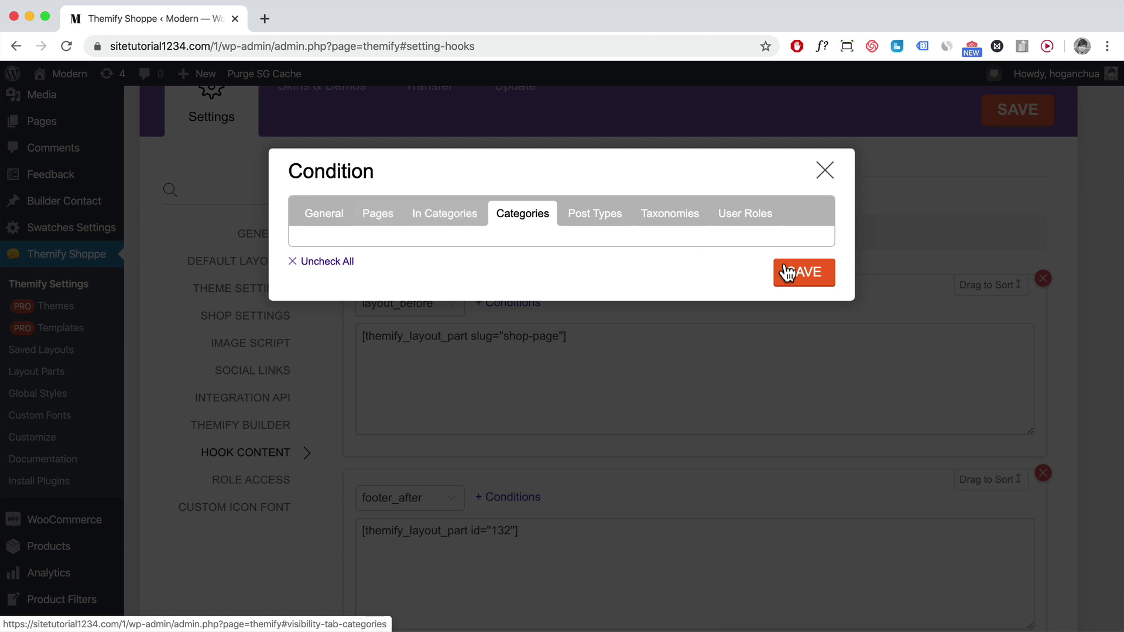
left_click(827, 171)
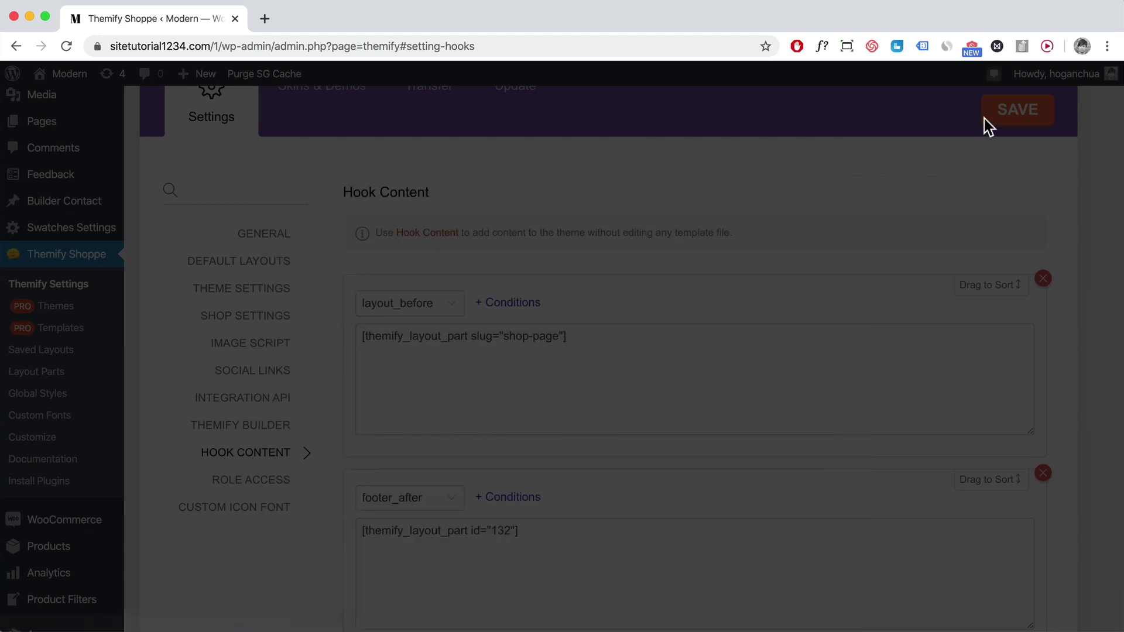
scroll(637, 225, "up", 3)
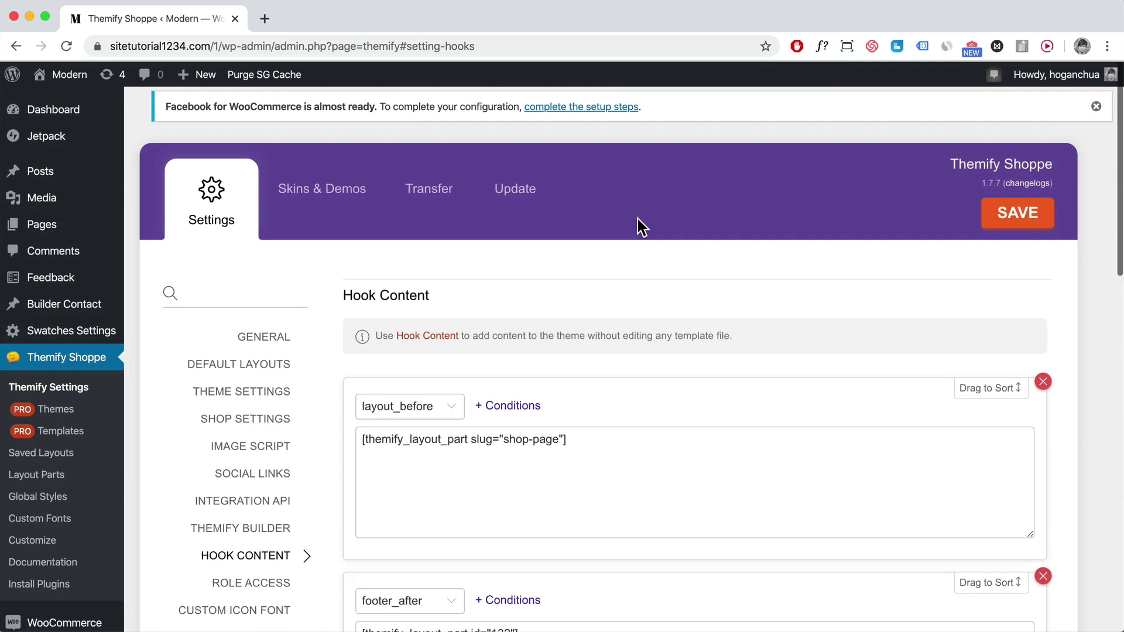